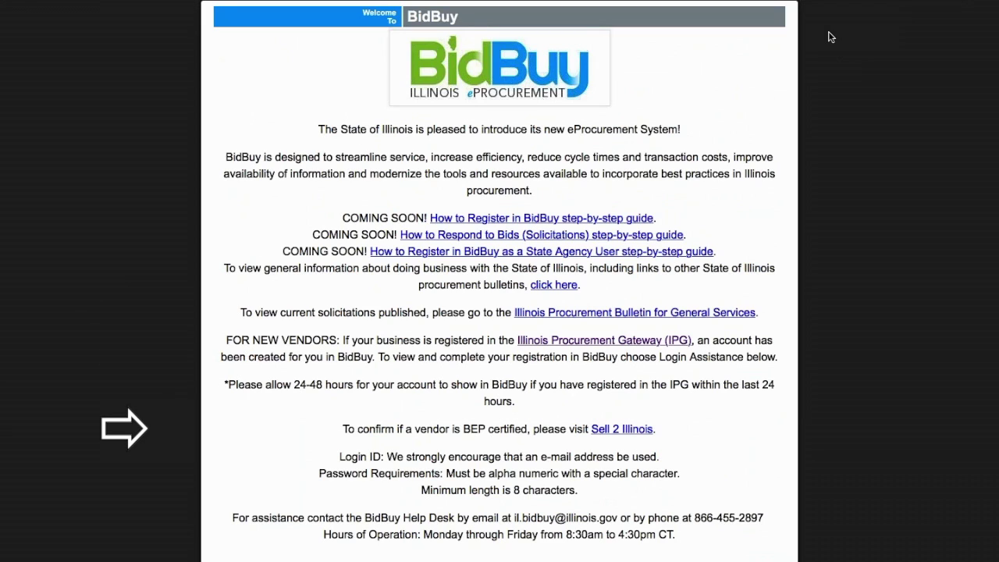
# Open the new-vendor registration form and enter the tax ID and company name John's Table Company.
pyautogui.scroll(-3, 830, 37)
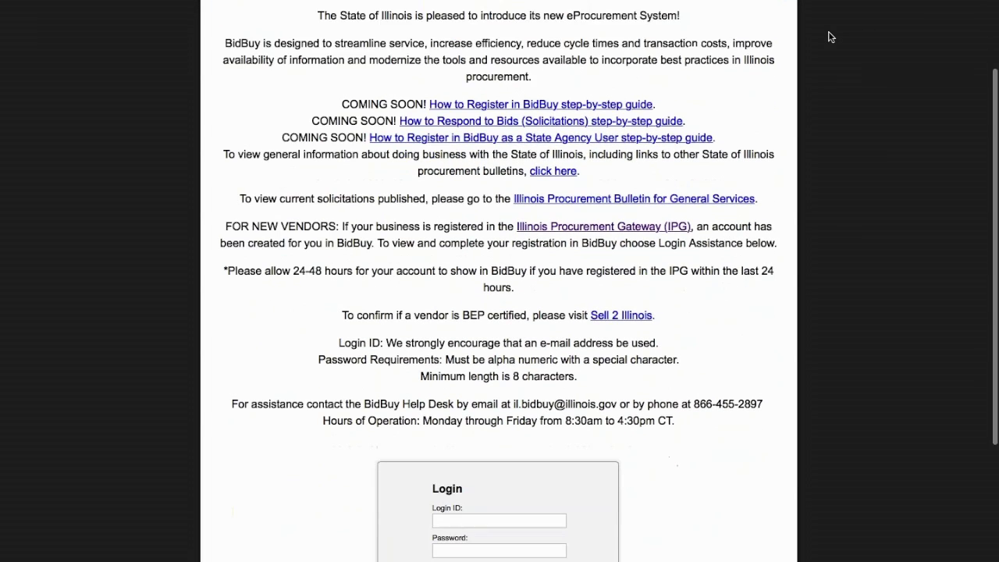
pyautogui.scroll(-3, 830, 36)
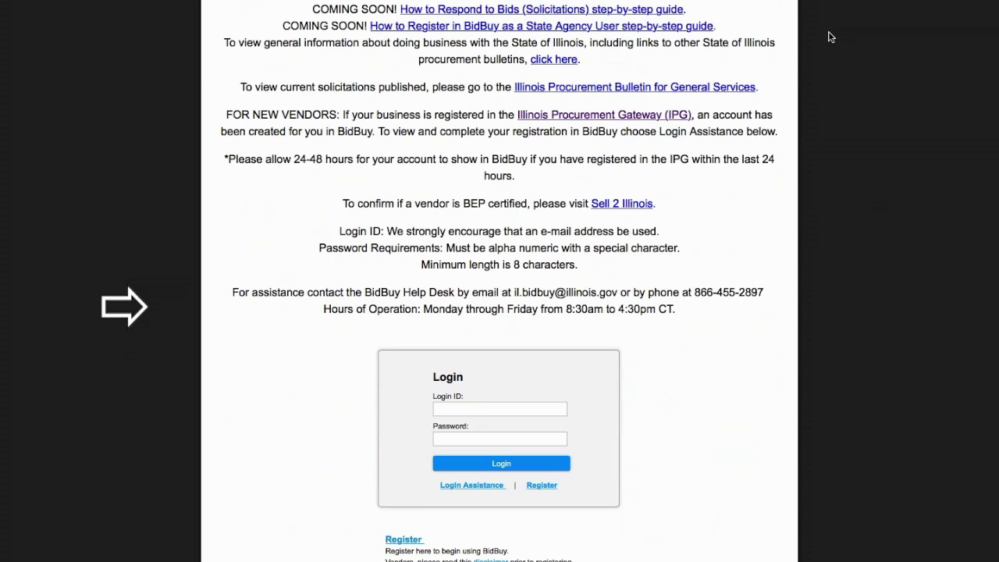
pyautogui.scroll(-3, 830, 37)
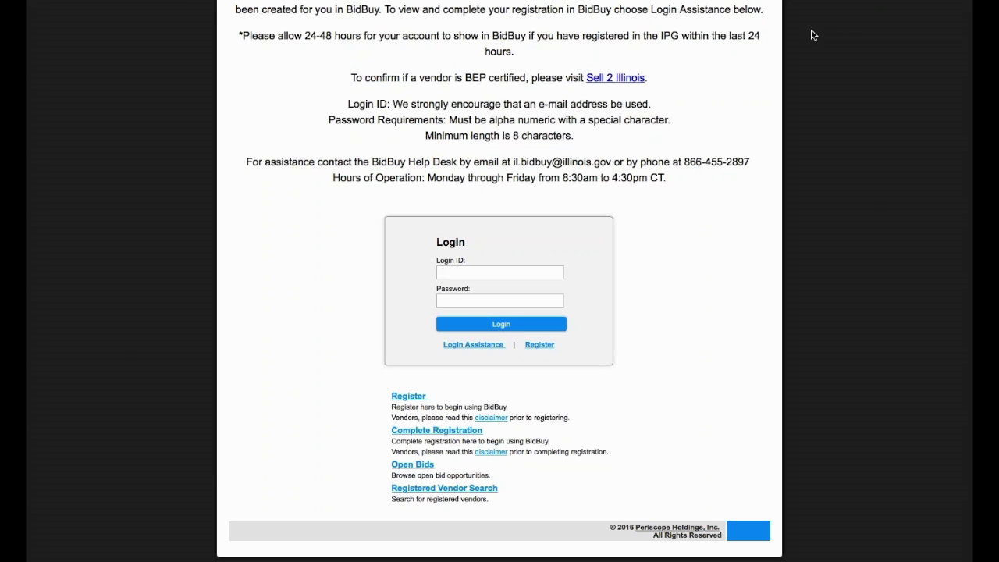
pyautogui.click(409, 396)
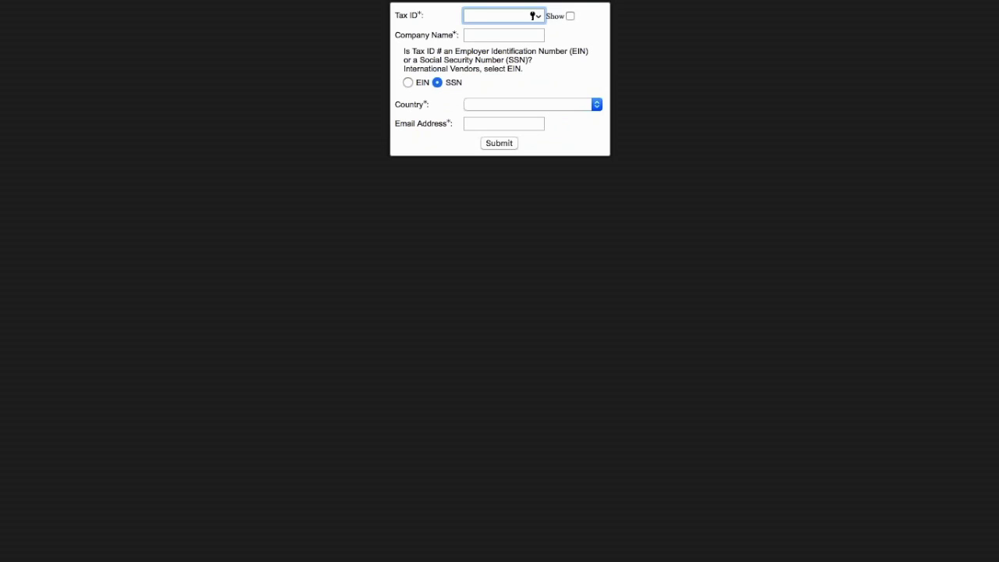
pyautogui.write('123456789')
pyautogui.click(503, 35)
pyautogui.write("John's ")
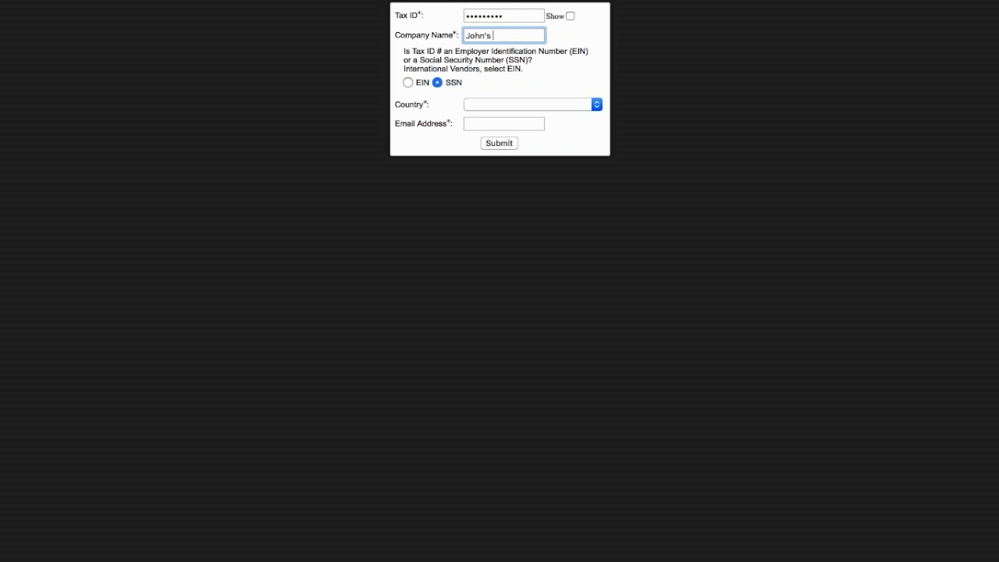
pyautogui.write('Table Company')
# Mark the tax ID as an EIN, choose United States, enter the company e-mail, and submit.
pyautogui.click(407, 83)
pyautogui.click(492, 104)
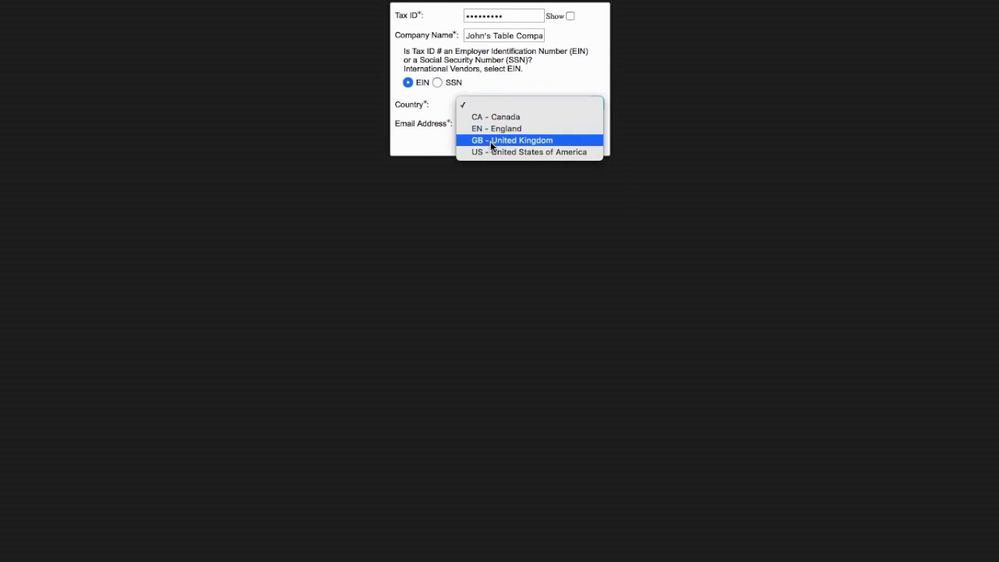
pyautogui.click(491, 153)
pyautogui.click(483, 124)
pyautogui.write('johnstables@co.com')
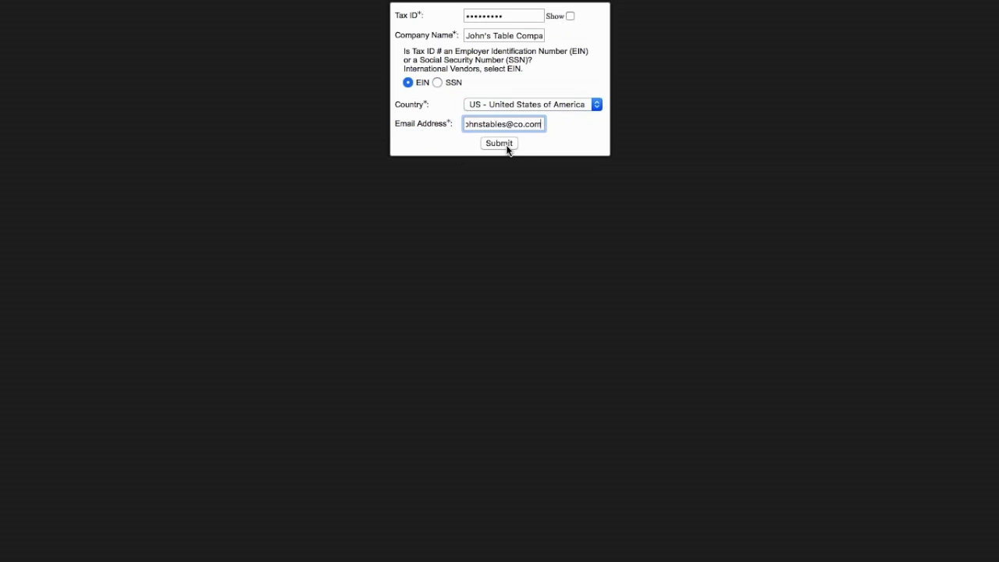
pyautogui.click(500, 143)
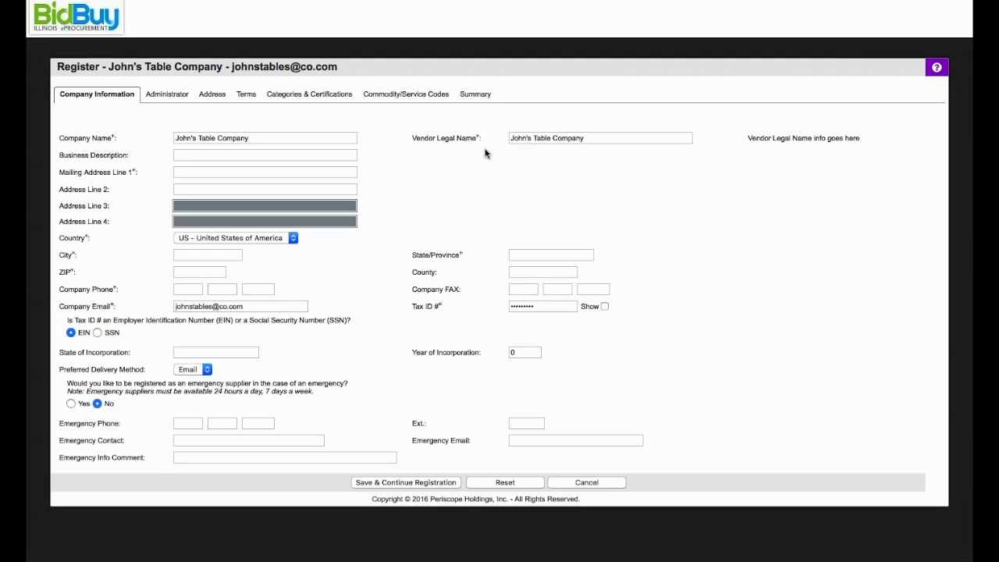
# Enter the company's mailing street address and city.
pyautogui.click(195, 172)
pyautogui.write('123 ABC Stre')
pyautogui.press('BackSpace')
pyautogui.press('BackSpace')
pyautogui.write('reet')
pyautogui.click(190, 254)
pyautogui.write('Springfield')
# Fill in the mailing state, ZIP code and the company phone number.
pyautogui.press('Tab')
pyautogui.write('IL')
pyautogui.press('Tab')
pyautogui.write('62704')
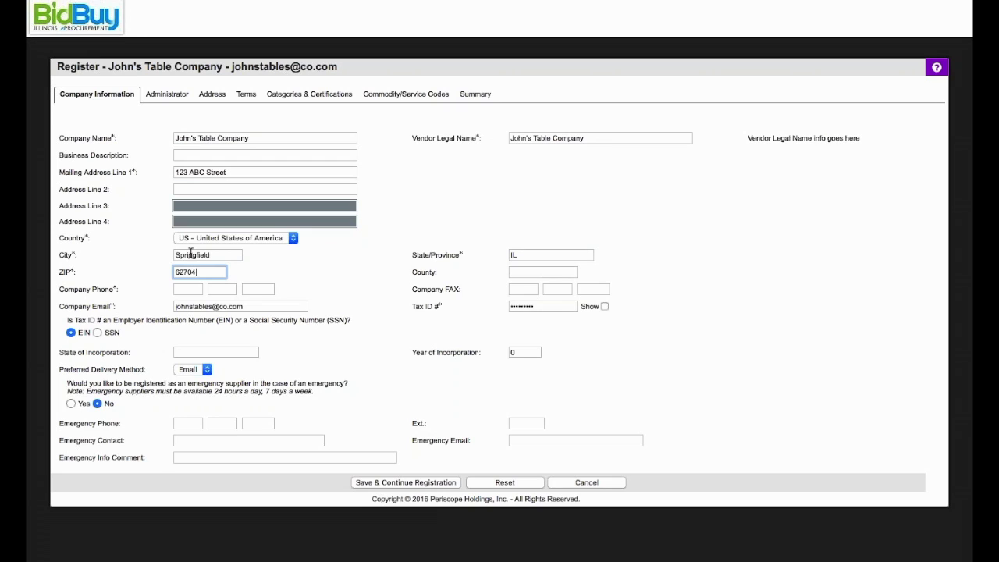
pyautogui.press('Tab')
pyautogui.press('Tab')
pyautogui.write('217 555 5555')
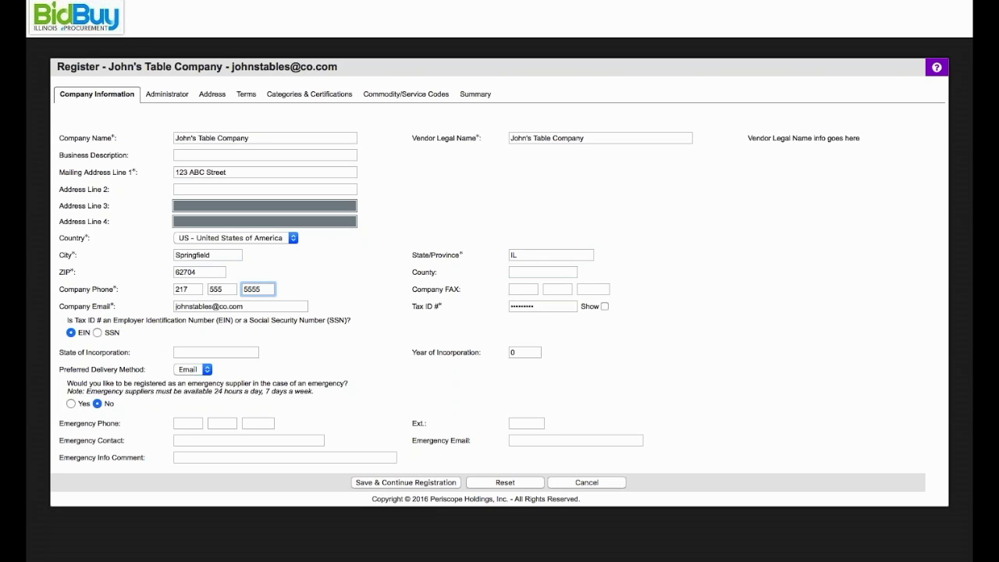
# Save the company information, then set the administrator's salutation to Mr.
pyautogui.click(383, 484)
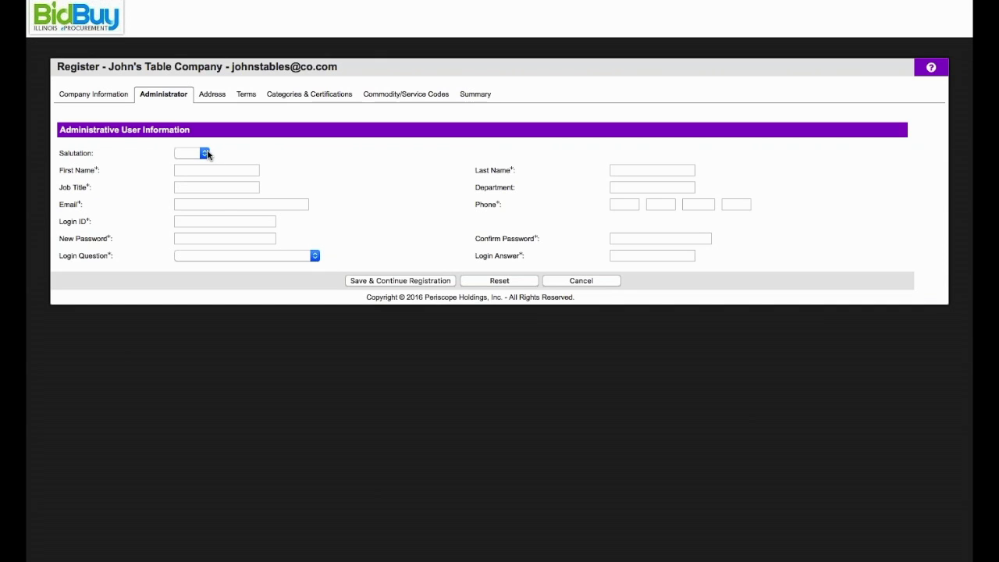
pyautogui.click(206, 154)
pyautogui.click(206, 167)
pyautogui.click(205, 171)
# Enter the administrator's first and last name, job title CEO, e-mail and phone number.
pyautogui.write('John')
pyautogui.press('Tab')
pyautogui.write('Smith')
pyautogui.press('Tab')
pyautogui.write('CEO')
pyautogui.press('Tab')
pyautogui.press('Tab')
pyautogui.write('johnstables@co.com')
pyautogui.press('Tab')
pyautogui.write('217 555 555')
pyautogui.write('5')
# Set the login ID to the company e-mail and enter and confirm the account password.
pyautogui.press('Tab')
pyautogui.write('Johnstables@co.com')
pyautogui.press('Tab')
pyautogui.write('•••••••')
pyautogui.press('Tab')
pyautogui.write('•••••••••')
# Choose the 'What city were you born in?' login question, enter its answer, and save.
pyautogui.press('Tab')
pyautogui.click(242, 256)
pyautogui.click(234, 277)
pyautogui.click(618, 255)
pyautogui.write('Anywhere')
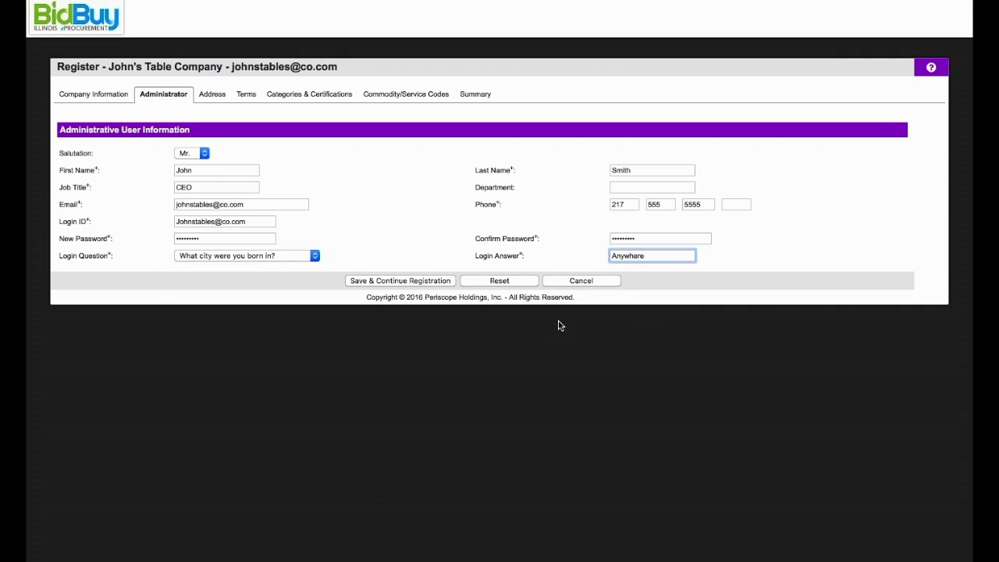
pyautogui.click(447, 283)
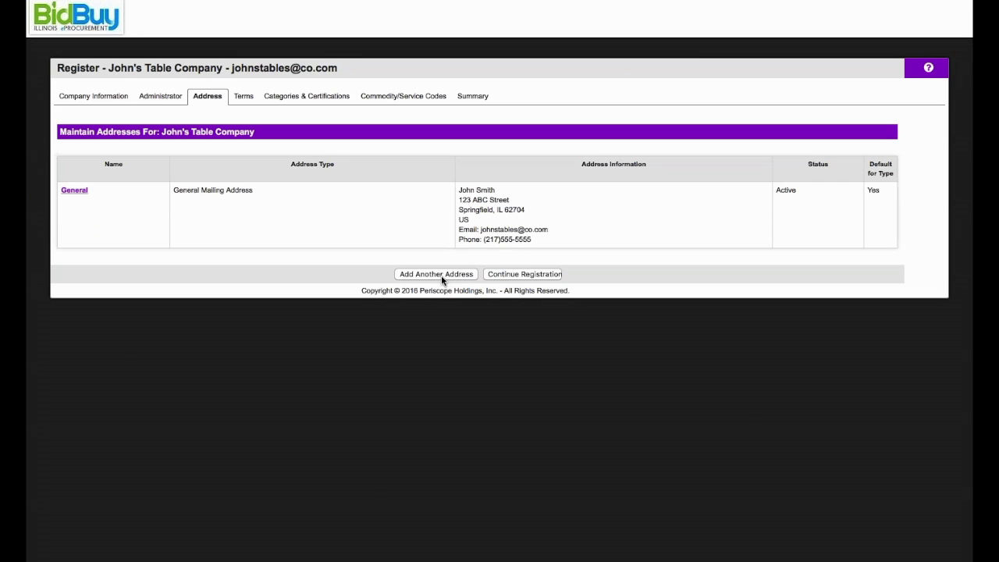
# Begin an additional address, cancel it unsaved, and continue to the Terms page.
pyautogui.click(441, 274)
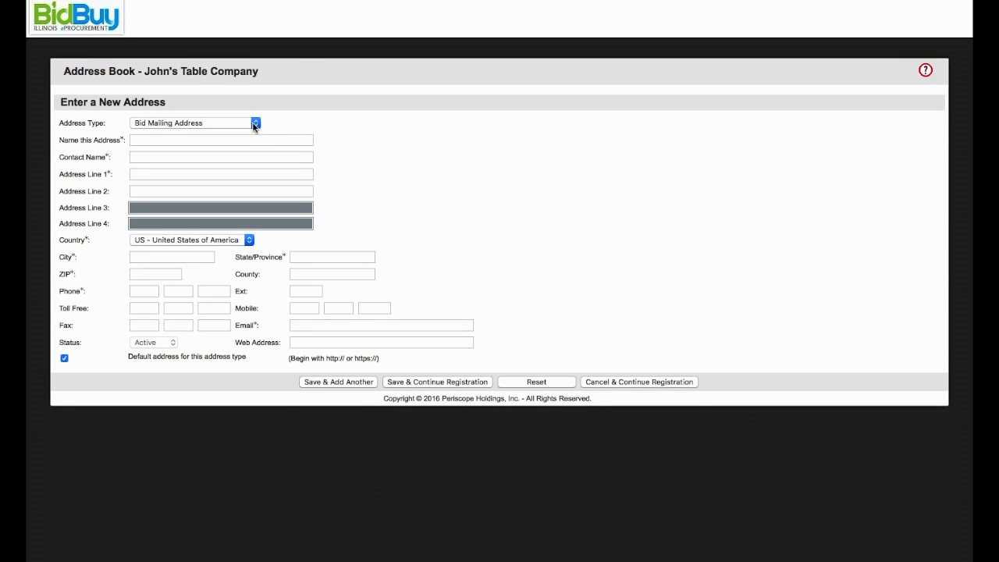
pyautogui.click(255, 124)
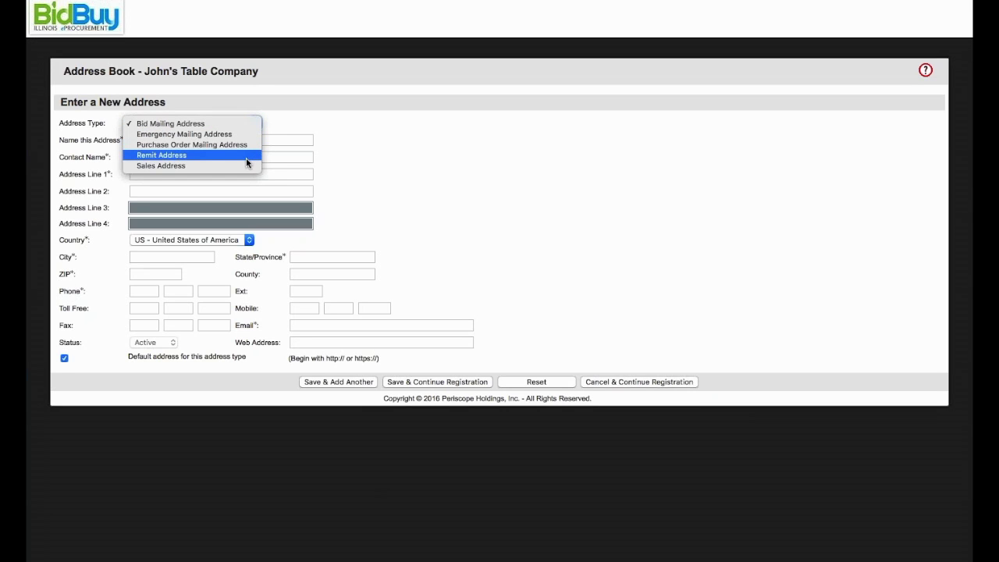
pyautogui.click(354, 122)
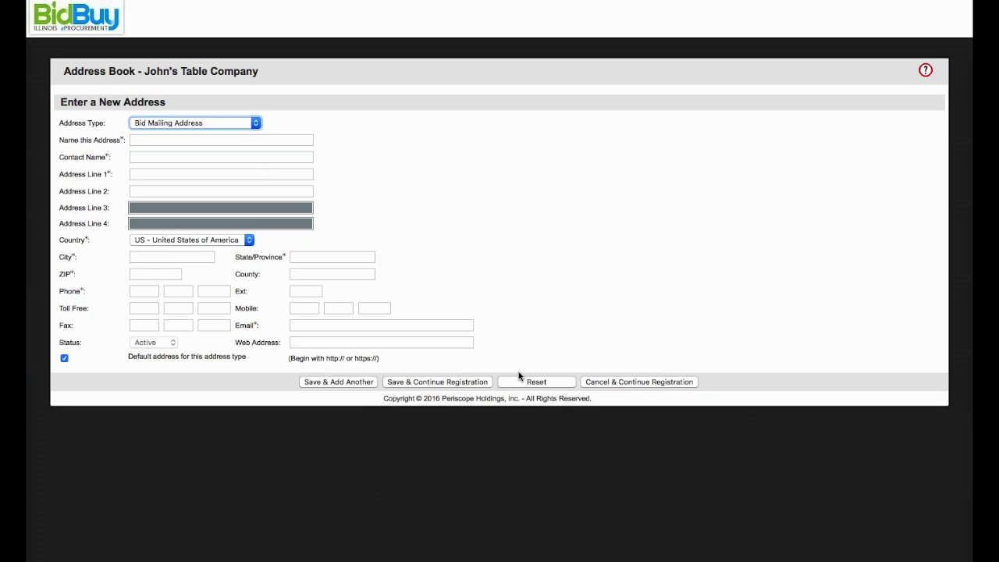
pyautogui.click(607, 382)
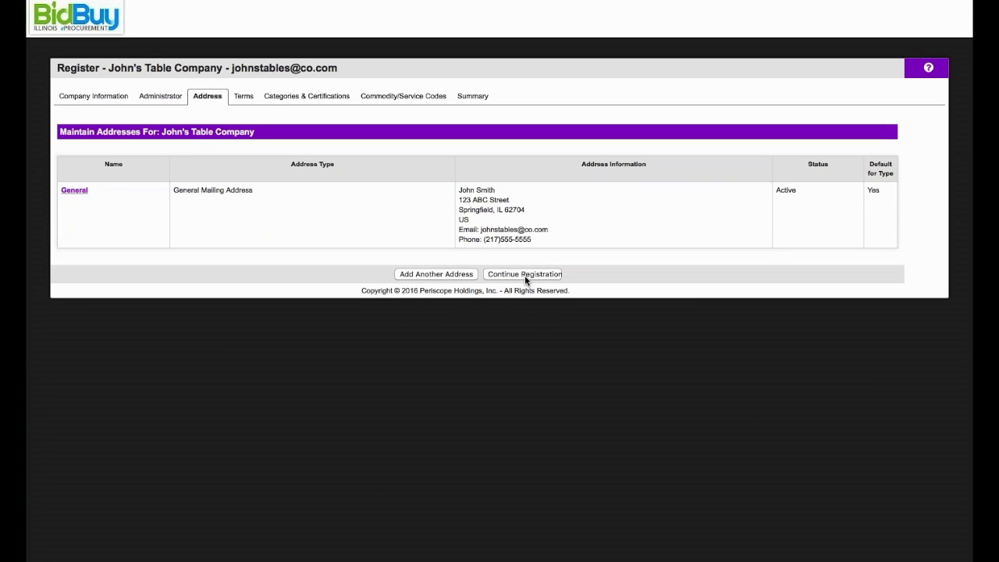
pyautogui.click(525, 274)
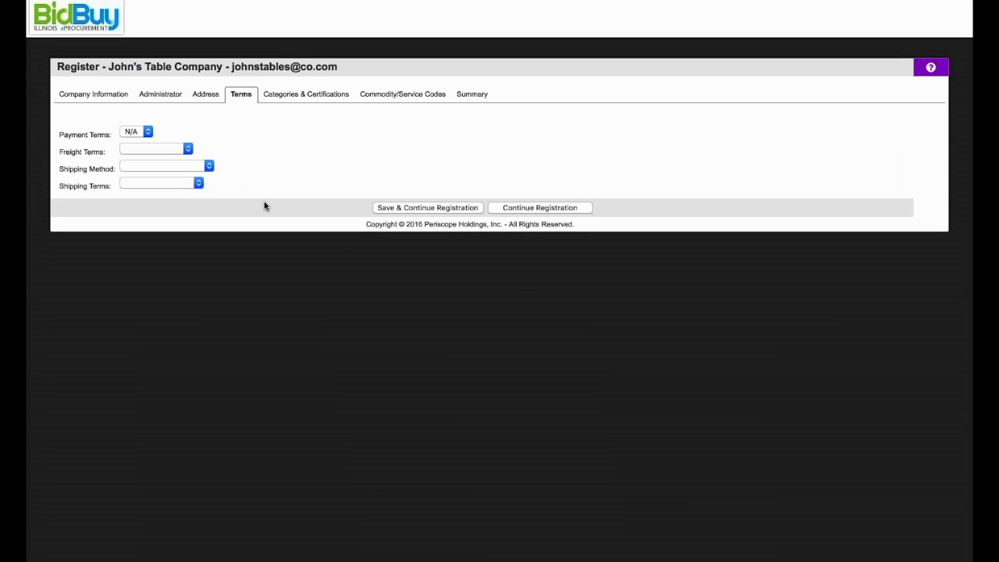
# Save terms as N/A payment, Freight Prepaid, United Parcel Service and F.O.B., Destination.
pyautogui.click(147, 133)
pyautogui.click(144, 135)
pyautogui.click(186, 149)
pyautogui.click(183, 159)
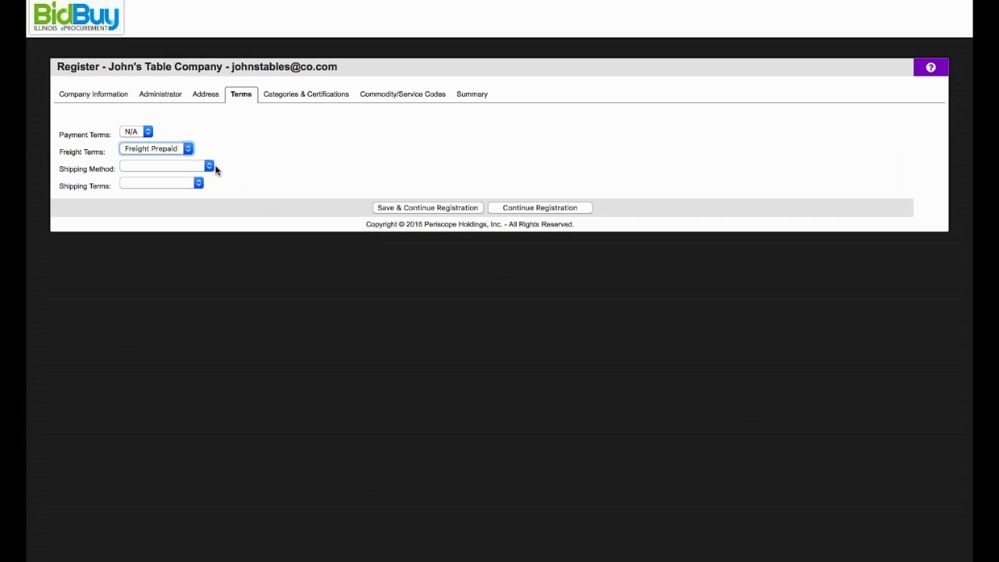
pyautogui.click(209, 166)
pyautogui.click(197, 201)
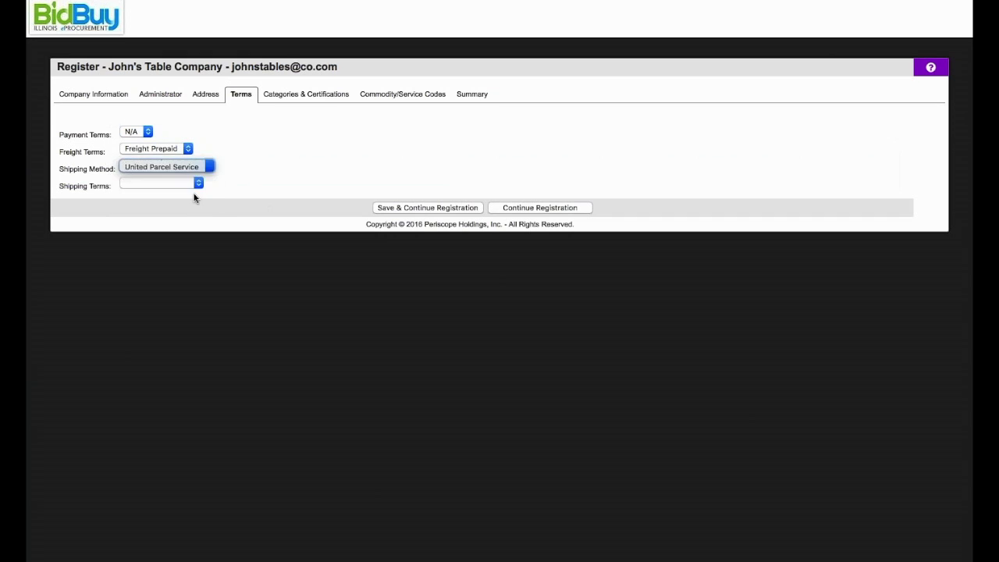
pyautogui.click(196, 184)
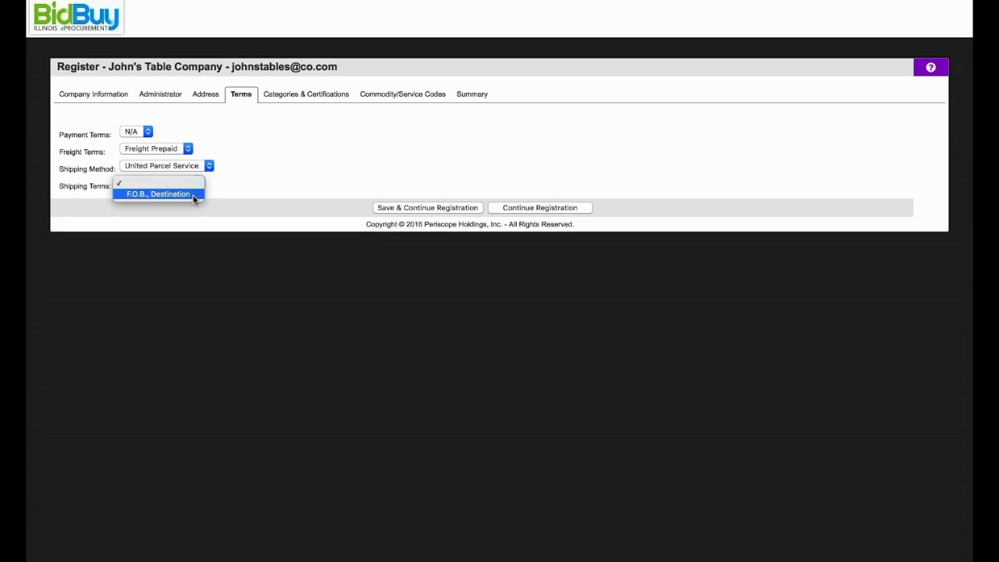
pyautogui.click(192, 195)
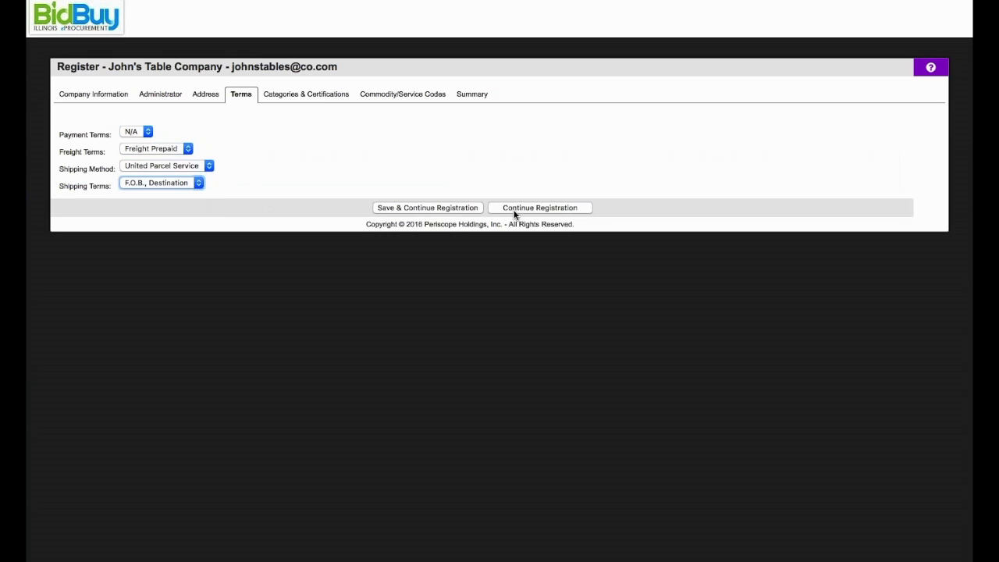
pyautogui.click(465, 209)
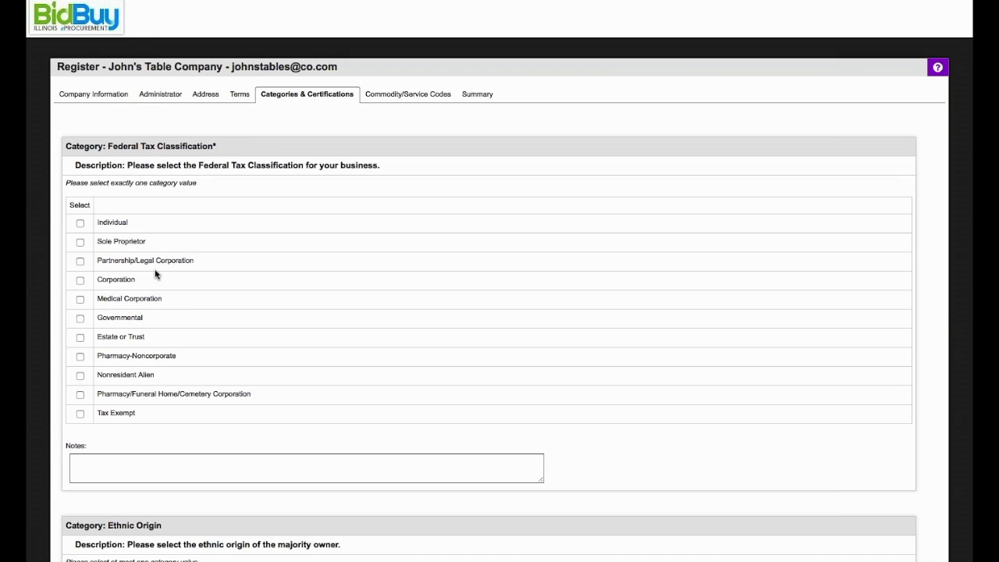
pyautogui.click(80, 242)
pyautogui.scroll(-5, 311, 376)
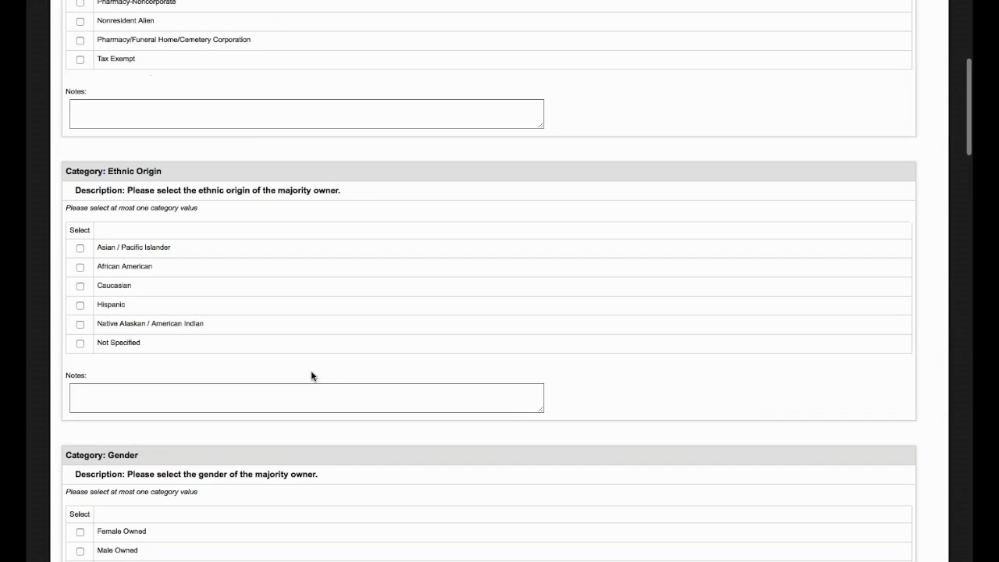
pyautogui.scroll(-6, 311, 376)
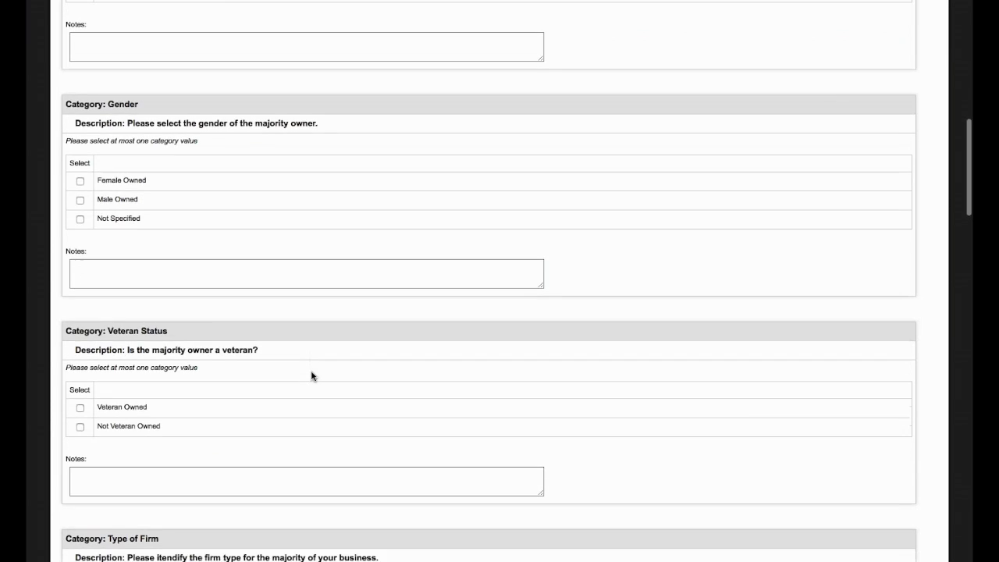
pyautogui.scroll(-4, 311, 377)
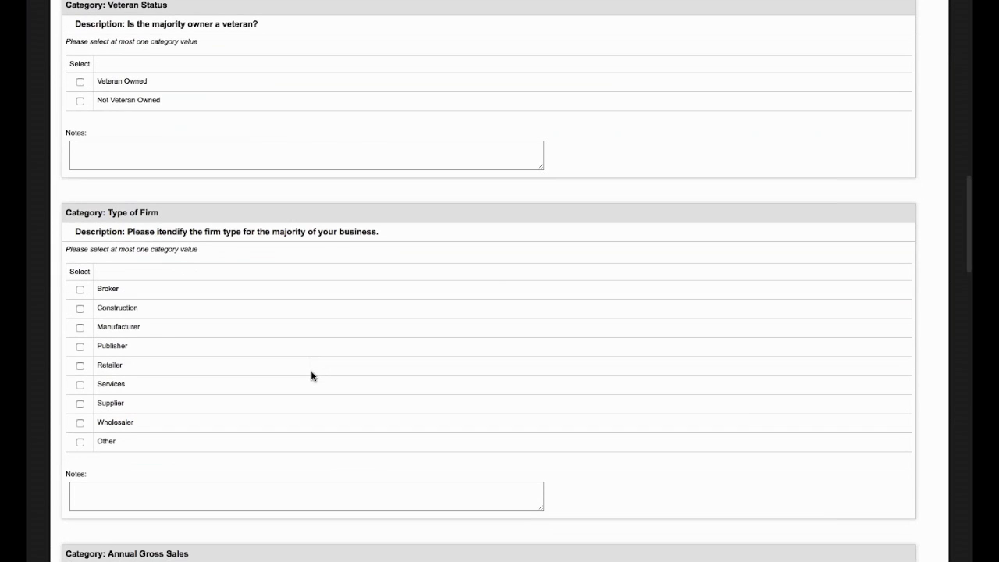
pyautogui.scroll(-5, 311, 376)
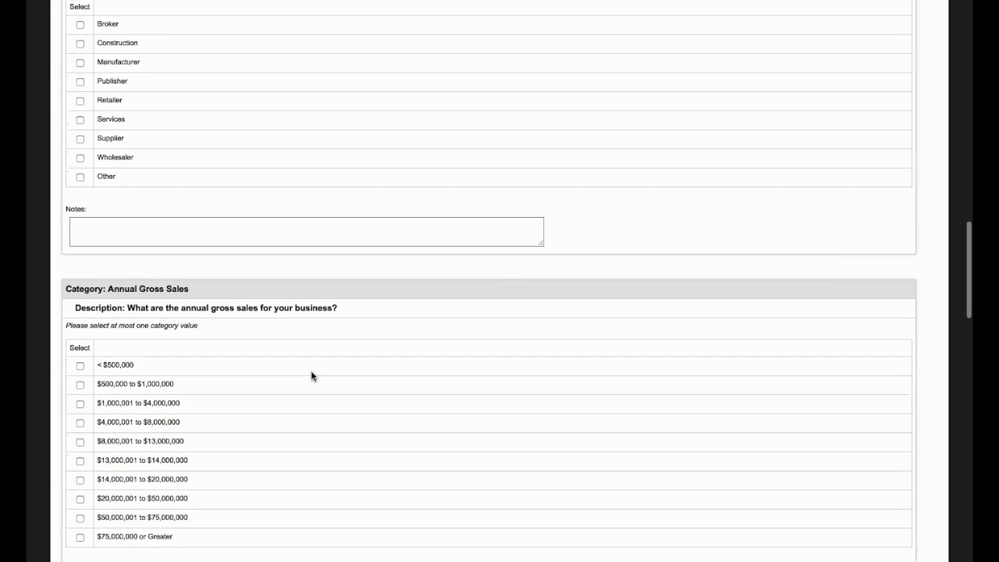
pyautogui.scroll(-7, 311, 376)
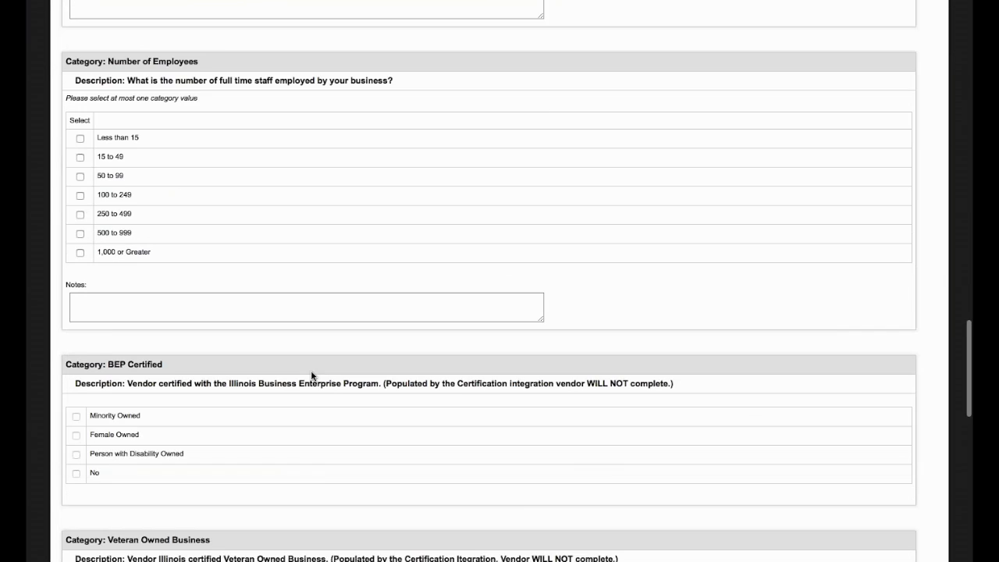
pyautogui.scroll(-2, 311, 376)
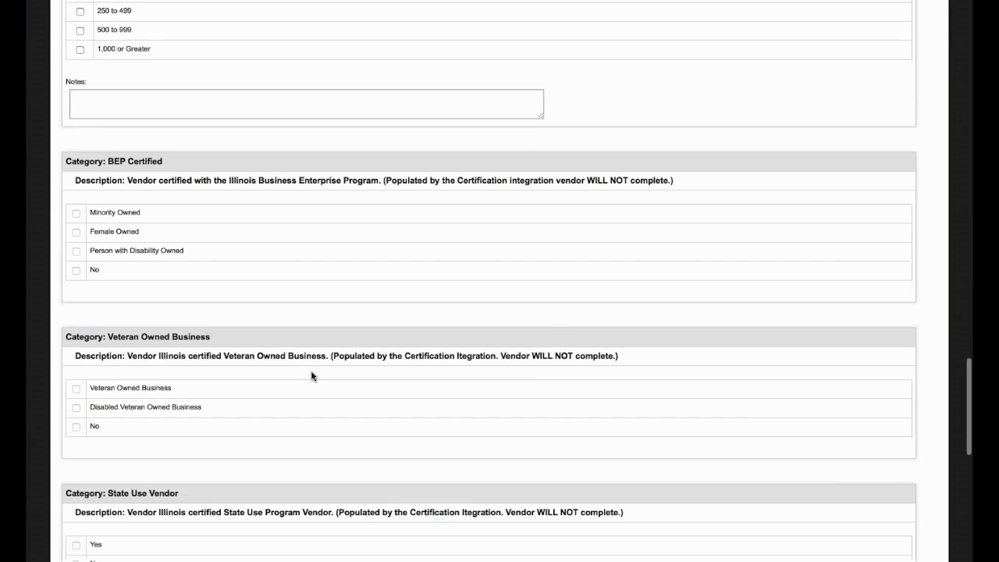
pyautogui.scroll(-1, 311, 376)
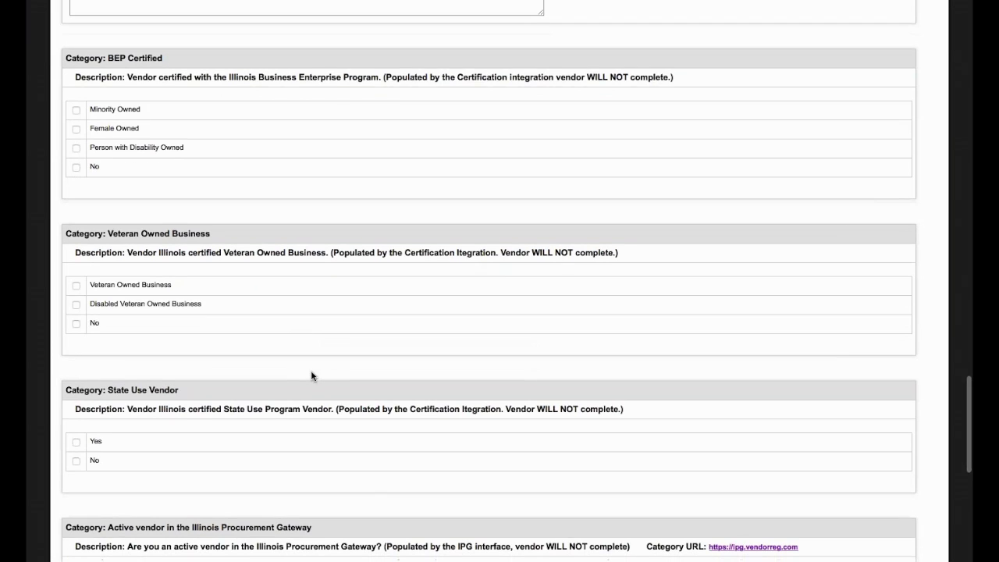
pyautogui.scroll(-1, 312, 376)
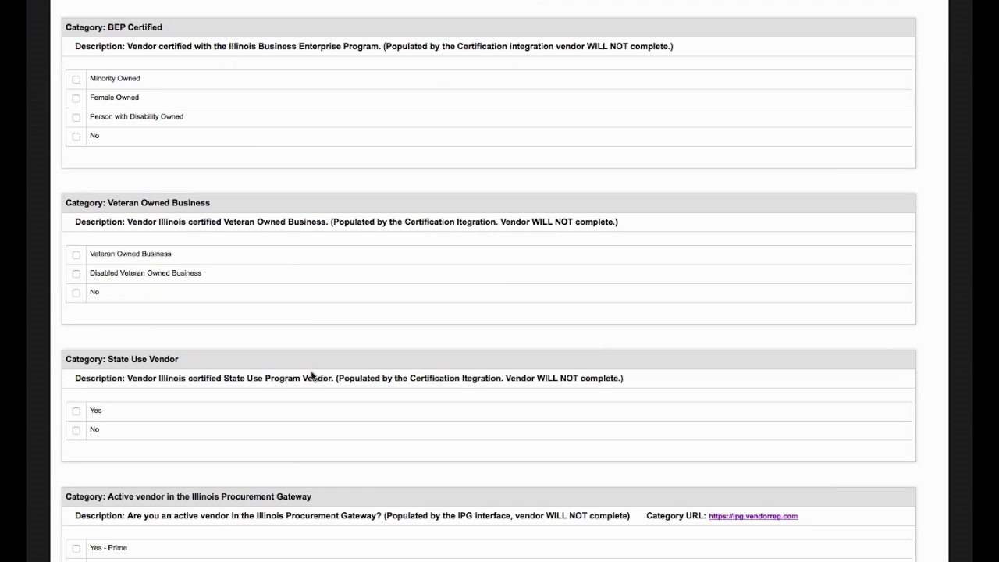
pyautogui.scroll(-5, 312, 376)
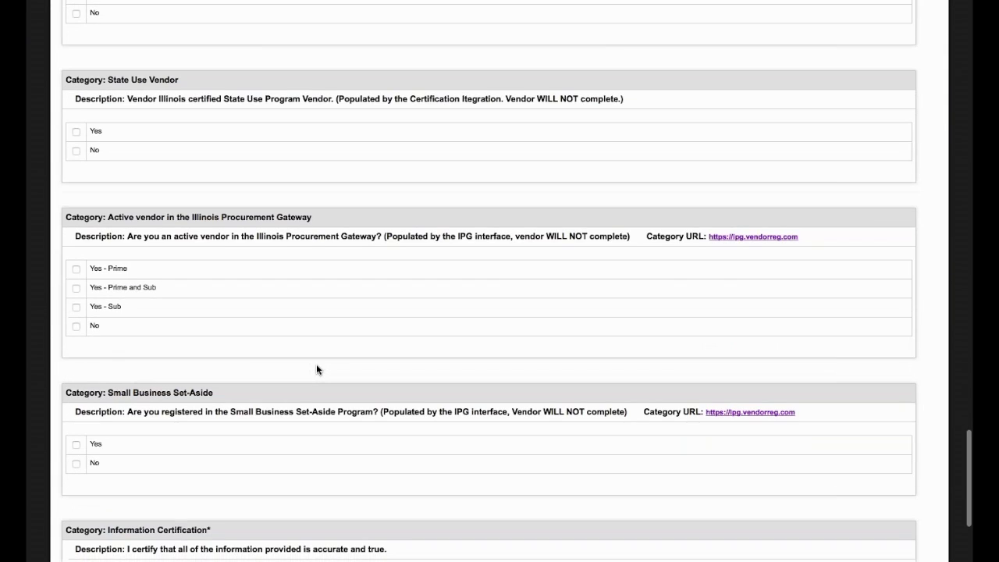
pyautogui.scroll(-3, 316, 366)
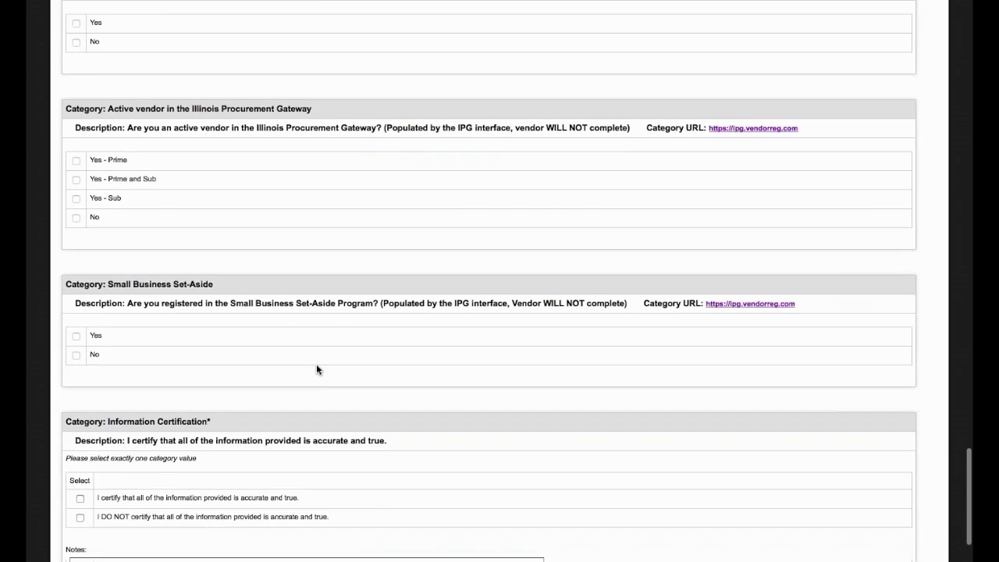
pyautogui.scroll(-2, 316, 369)
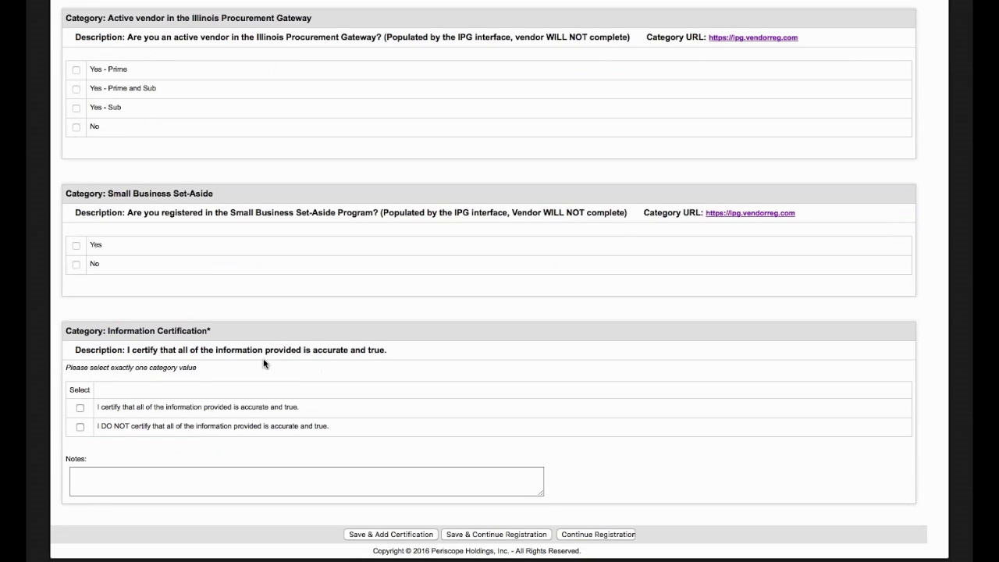
# Certify all information as accurate and true, then save and continue registration.
pyautogui.click(79, 408)
pyautogui.click(473, 536)
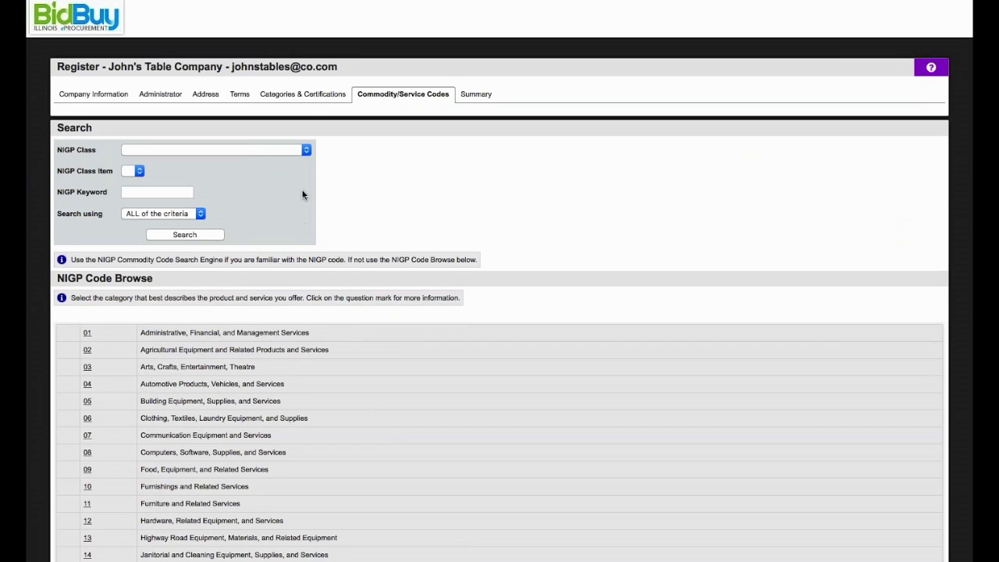
# Add NIGP code 425-62 Racks, Metal, Stationary and Mobile from class 425 Furniture: Office.
pyautogui.click(306, 150)
pyautogui.click(226, 418)
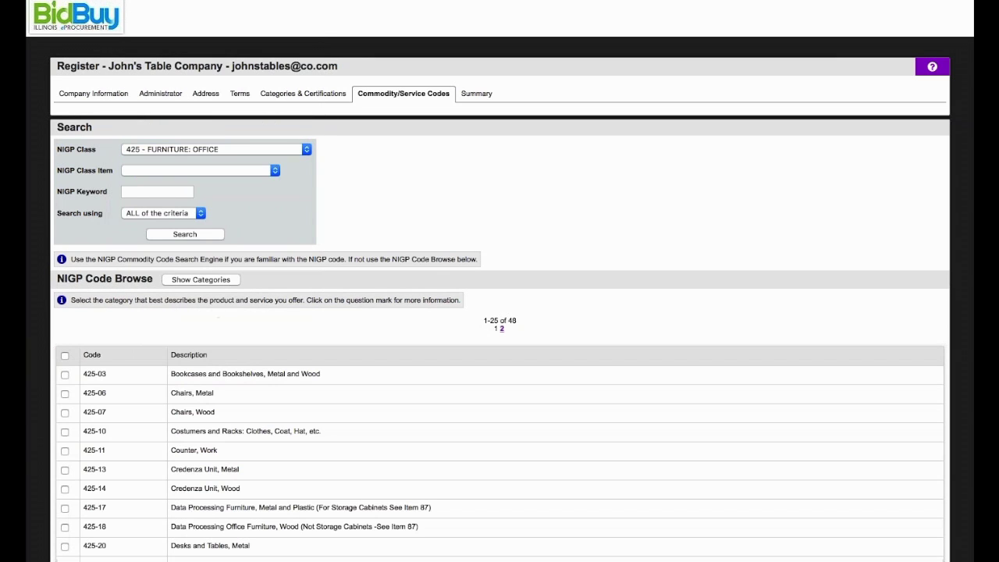
pyautogui.click(274, 171)
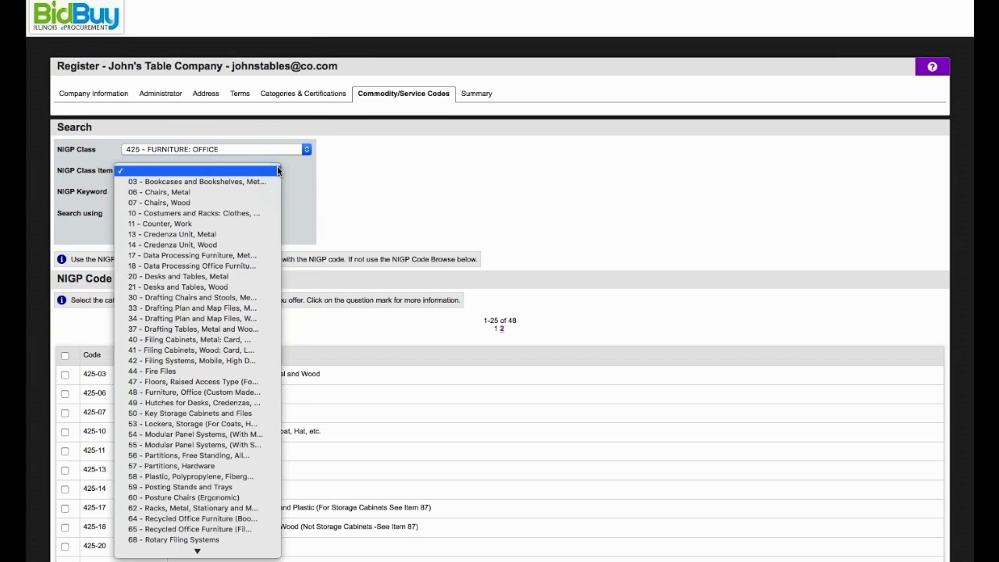
pyautogui.scroll(-3, 207, 449)
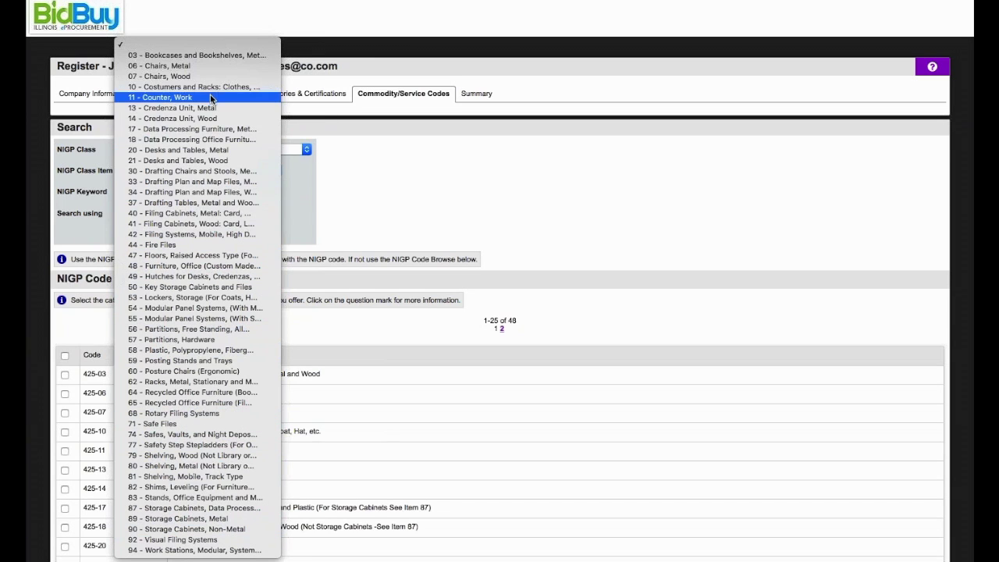
pyautogui.click(195, 383)
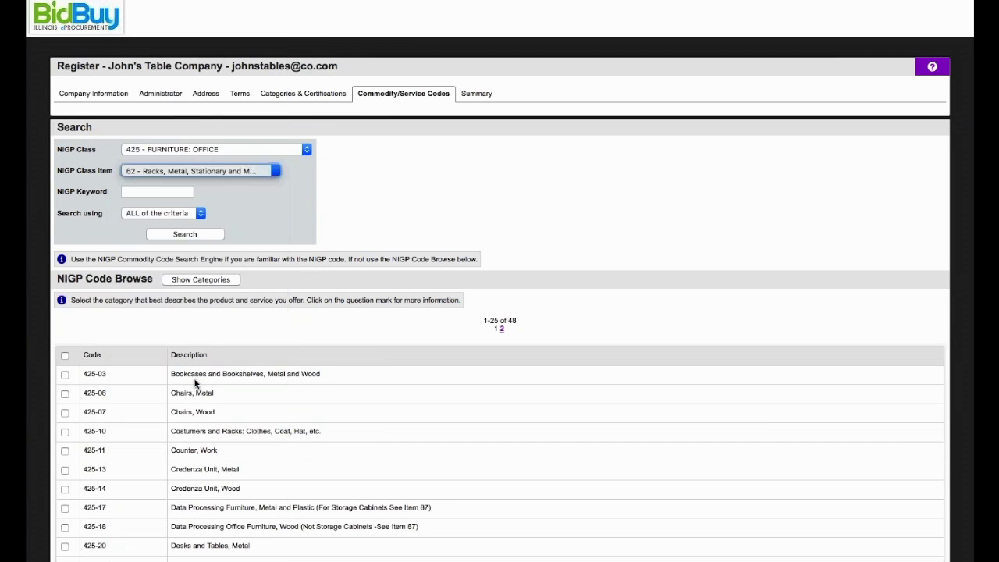
pyautogui.click(184, 234)
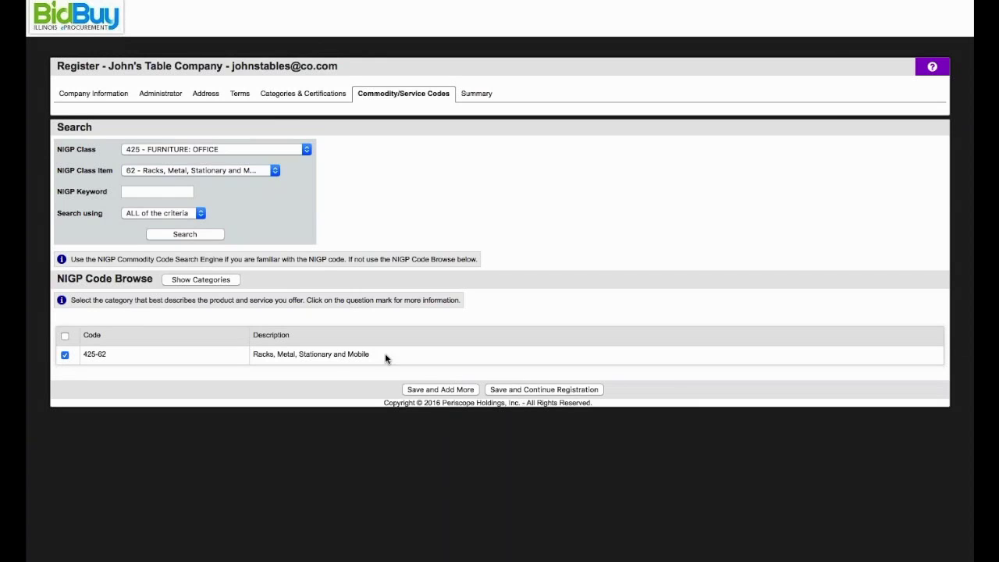
pyautogui.click(424, 390)
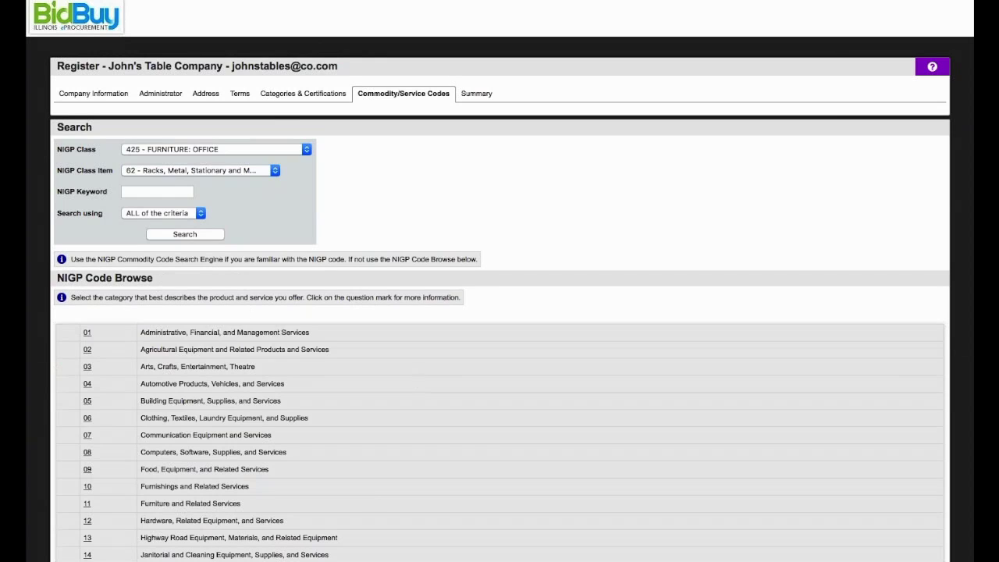
# Search codes by keyword 'tables' and save the 019-90 Vegetables code.
pyautogui.click(158, 188)
pyautogui.write('tables')
pyautogui.click(176, 234)
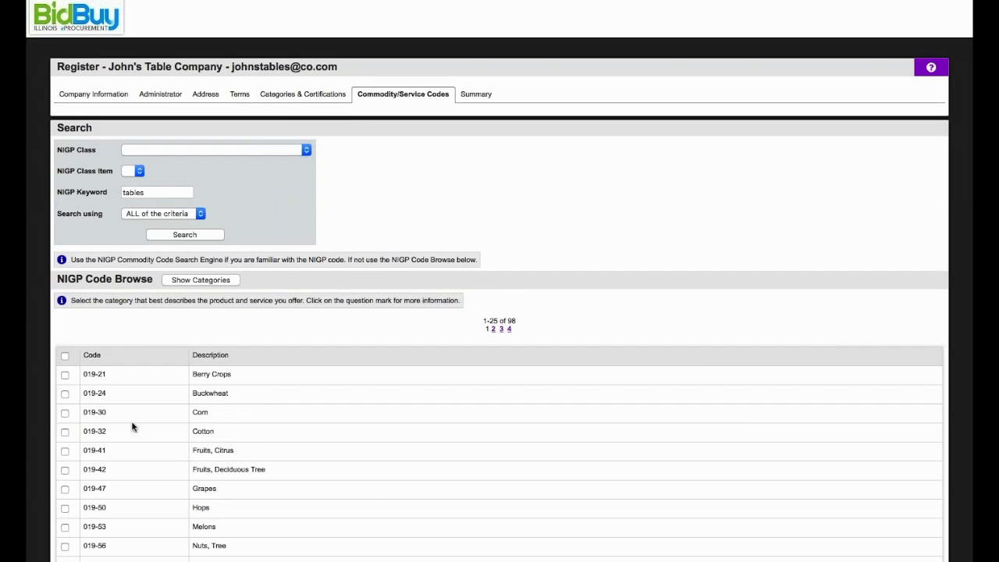
pyautogui.scroll(-5, 132, 426)
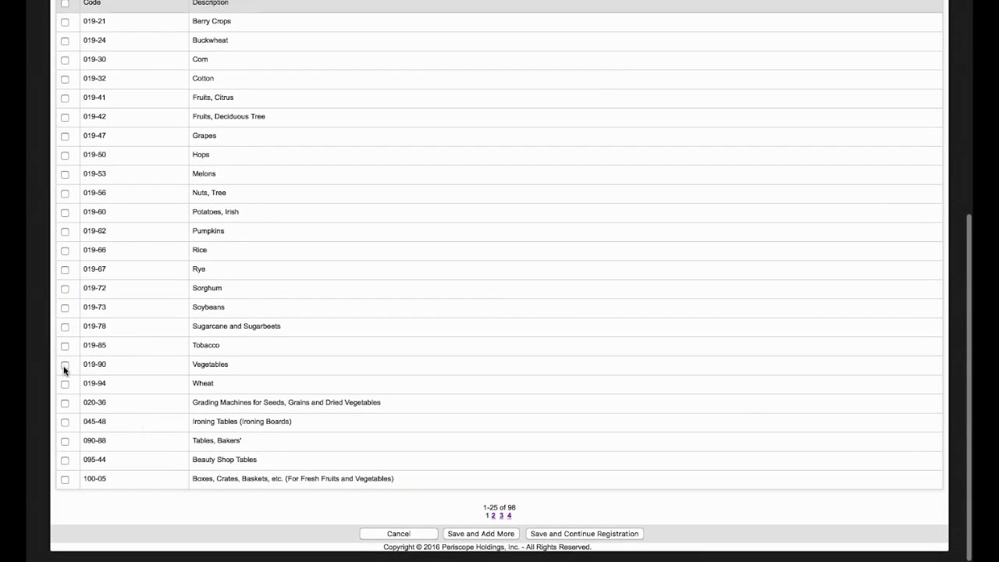
pyautogui.click(65, 365)
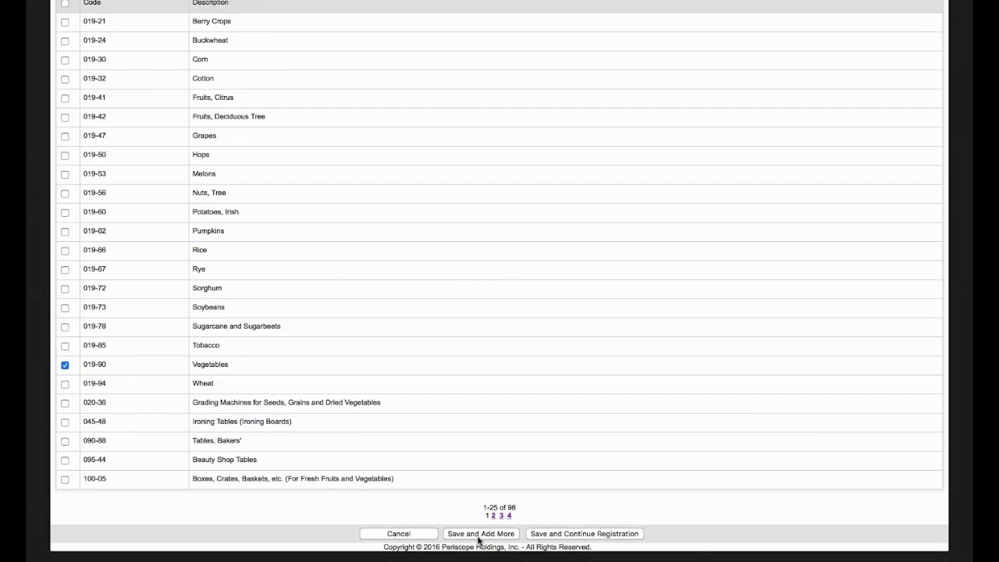
pyautogui.click(478, 534)
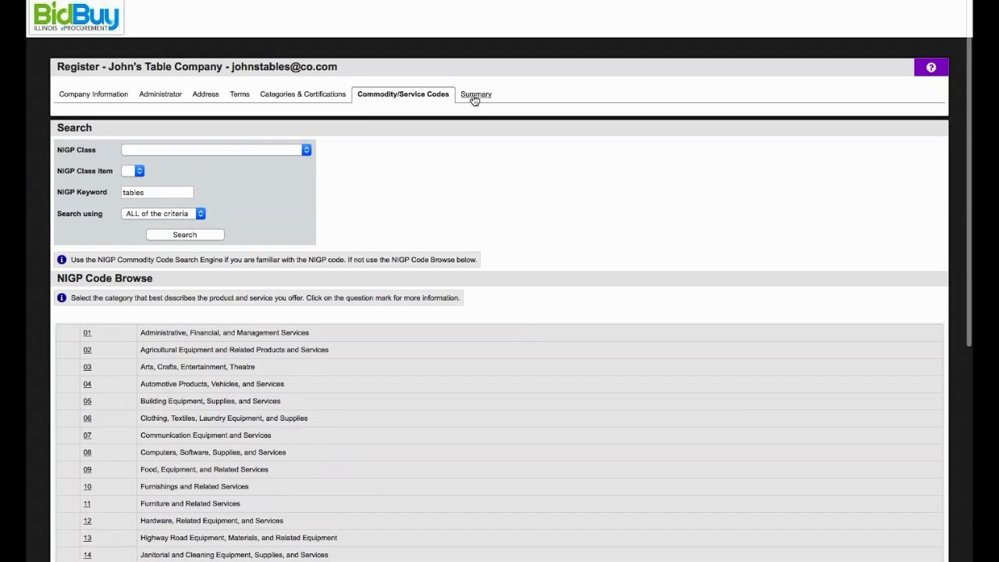
# Review the registration Summary to the bottom and complete the registration.
pyautogui.click(474, 95)
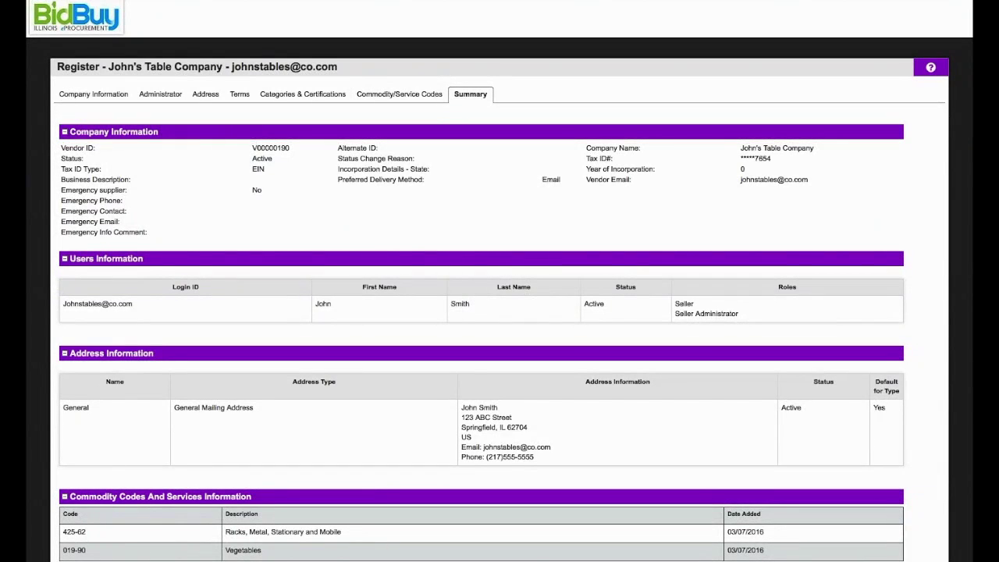
pyautogui.scroll(-5, 414, 381)
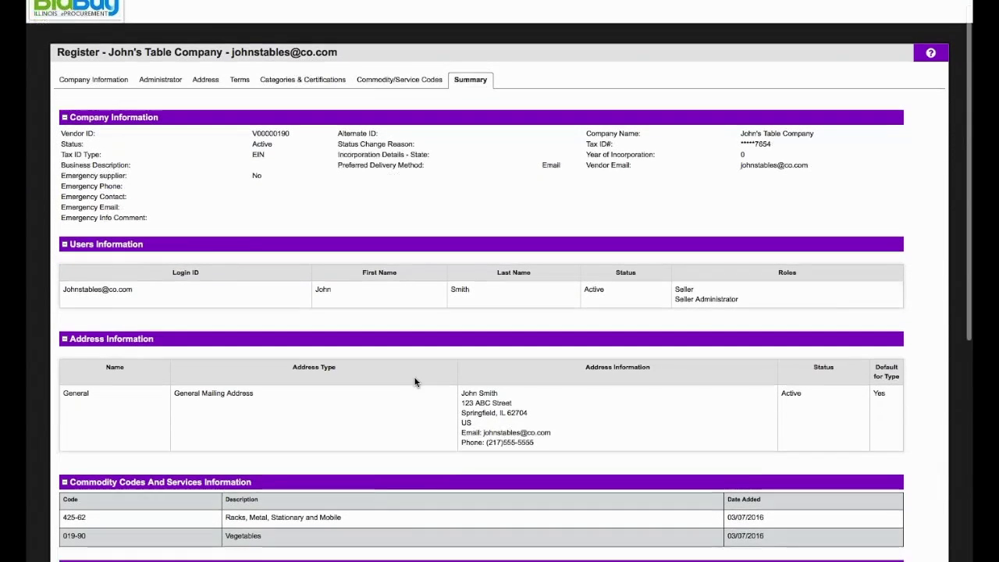
pyautogui.scroll(-3, 414, 381)
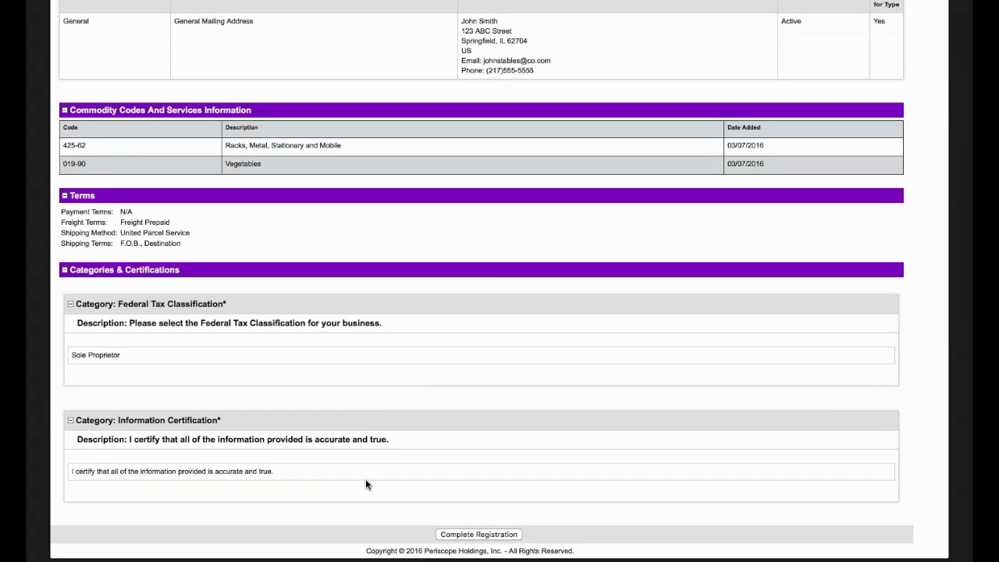
pyautogui.click(458, 535)
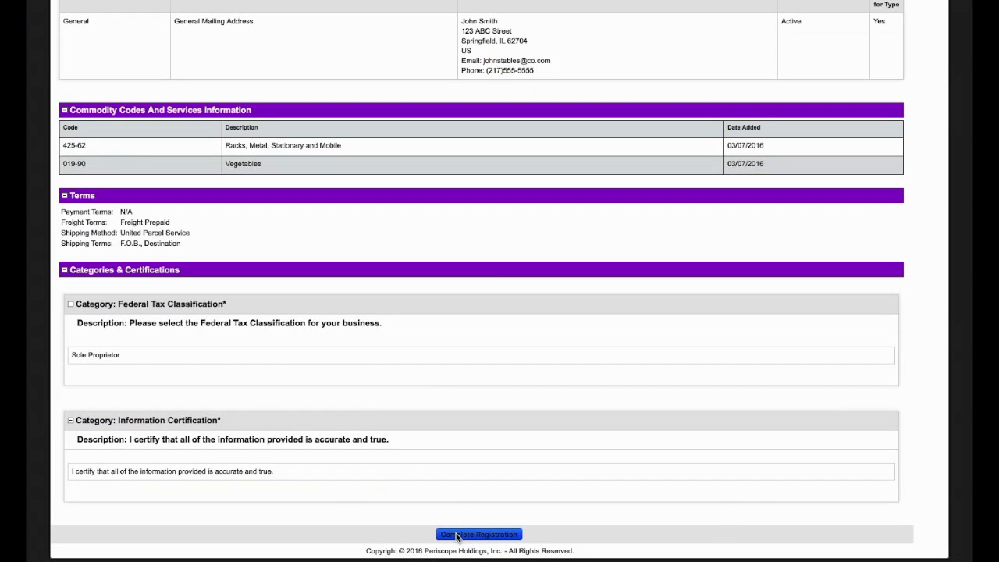